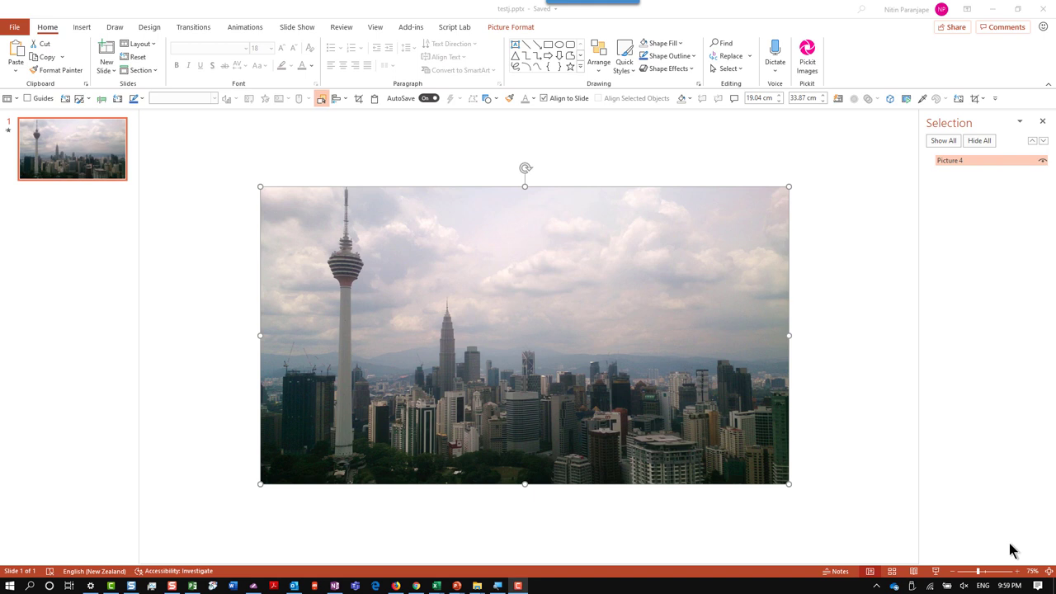
Duplicate the skyline picture slide twice to make three identical slides.
{"action": "right_click", "coordinate": [71, 169]}
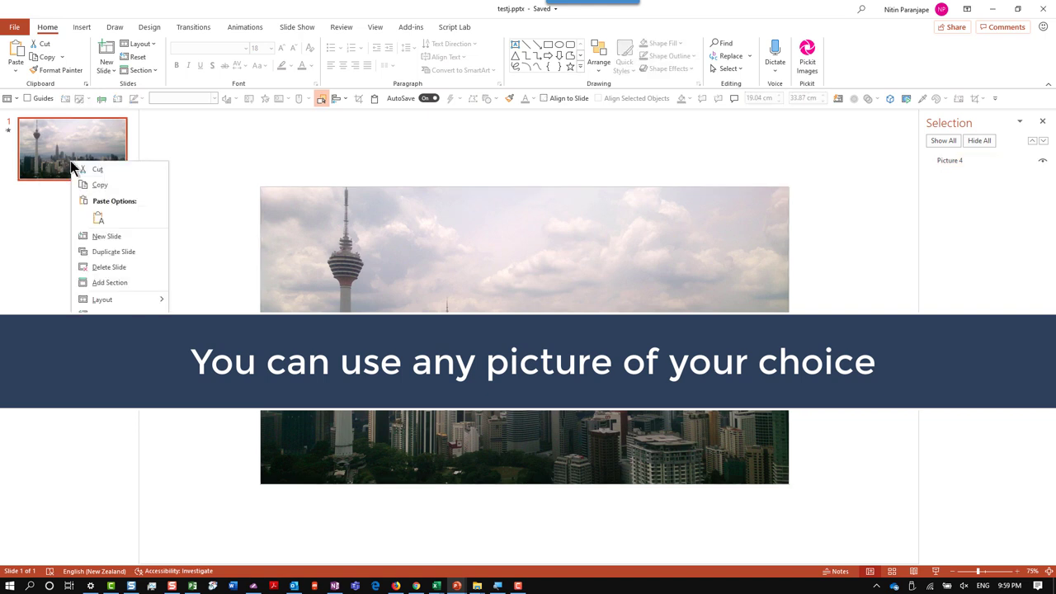
{"action": "left_click", "coordinate": [124, 252]}
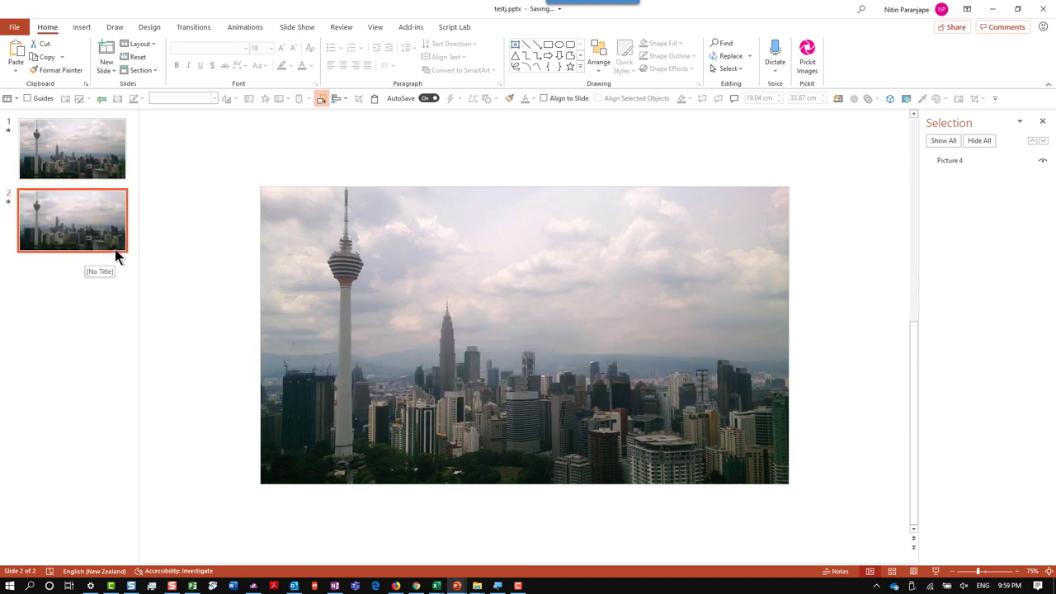
{"action": "key", "text": "ctrl+d"}
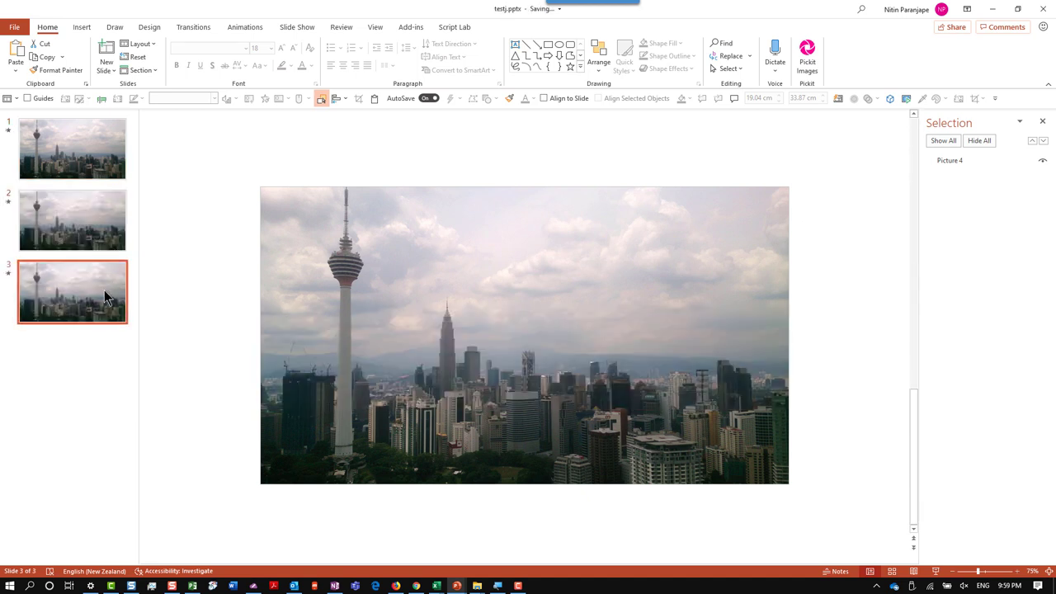
On slide 3, start a freehand Curve that sweeps up and down across the picture in tall loops extending beyond its upper and lower edges.
{"action": "left_click", "coordinate": [360, 367]}
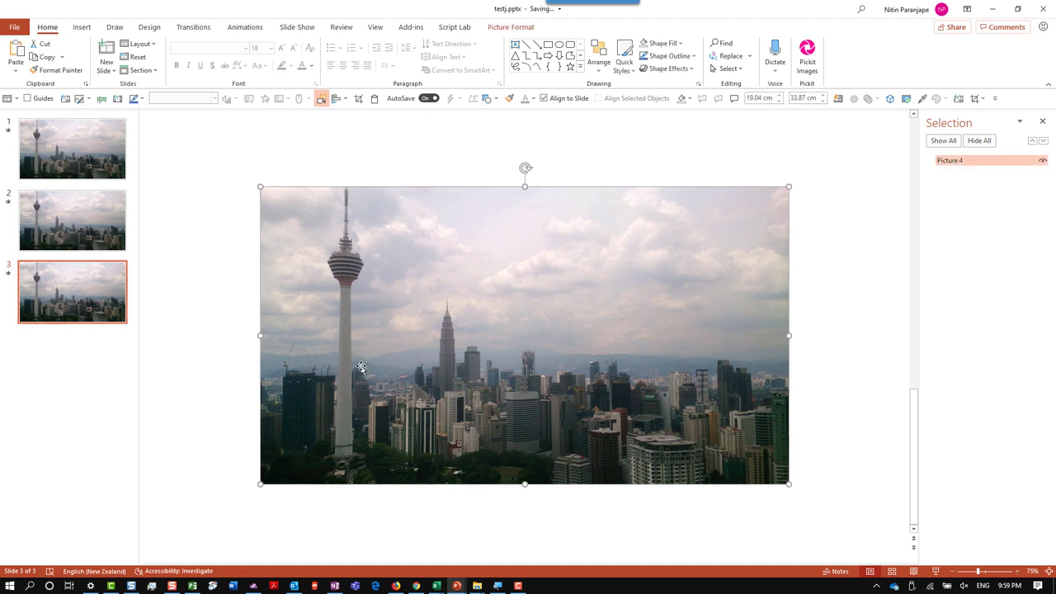
{"action": "left_click", "coordinate": [842, 255]}
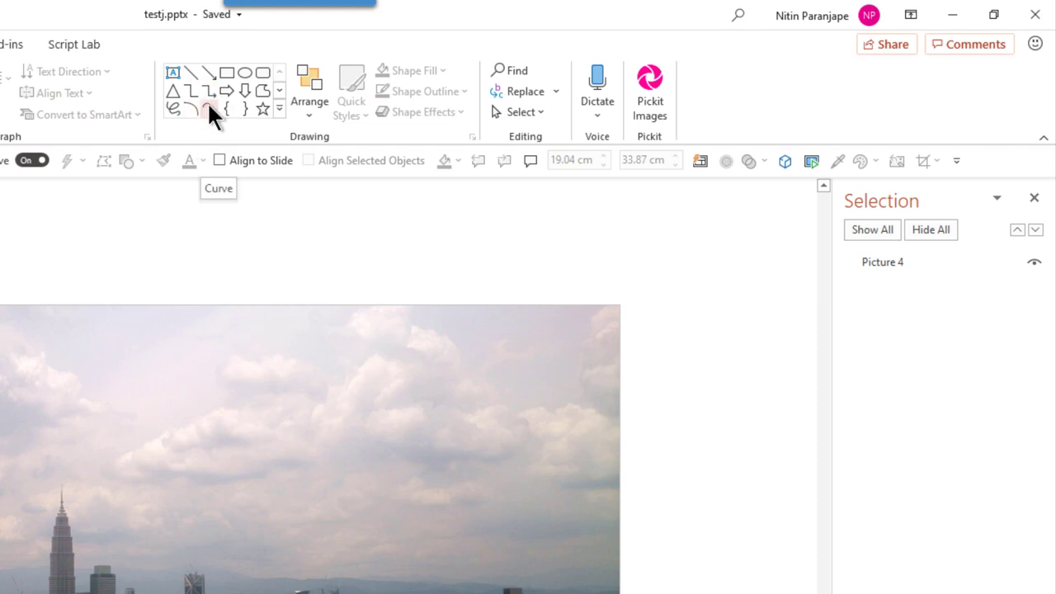
{"action": "left_click", "coordinate": [208, 107]}
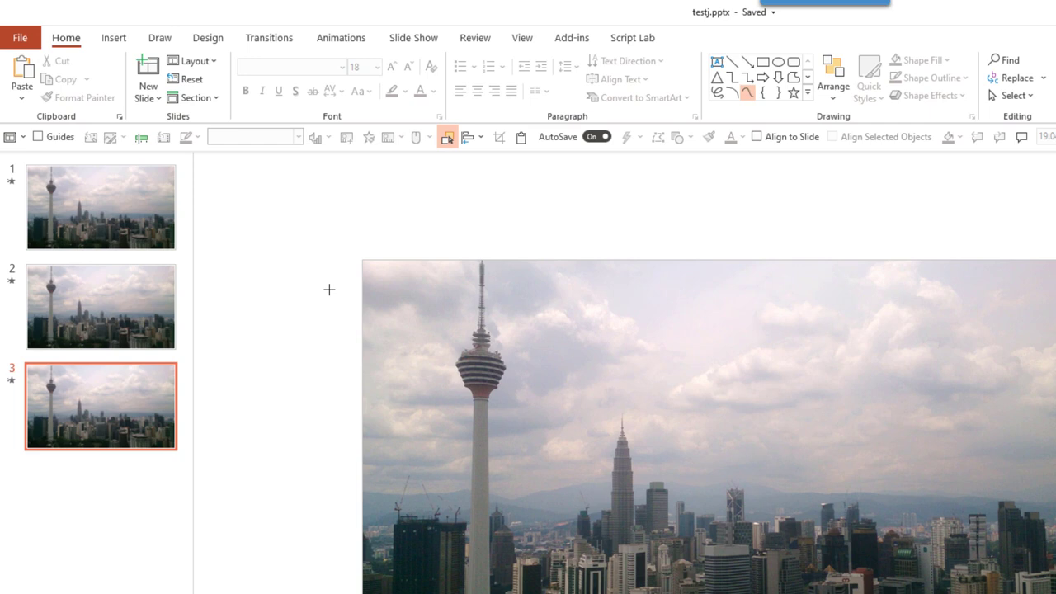
{"action": "left_click", "coordinate": [329, 289]}
{"action": "left_click", "coordinate": [450, 232]}
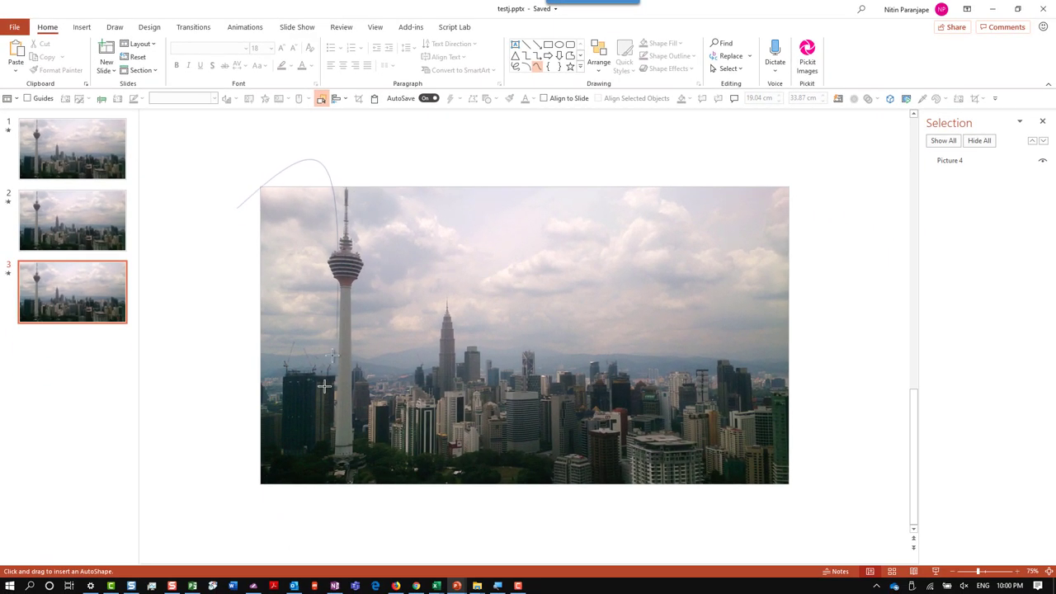
{"action": "left_click", "coordinate": [318, 523]}
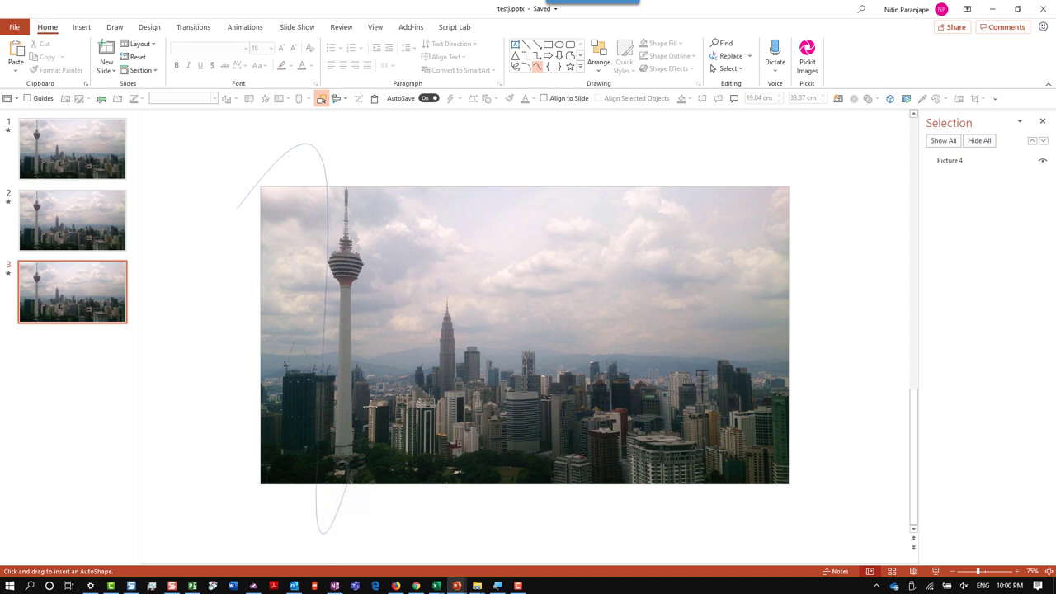
{"action": "left_click", "coordinate": [496, 131]}
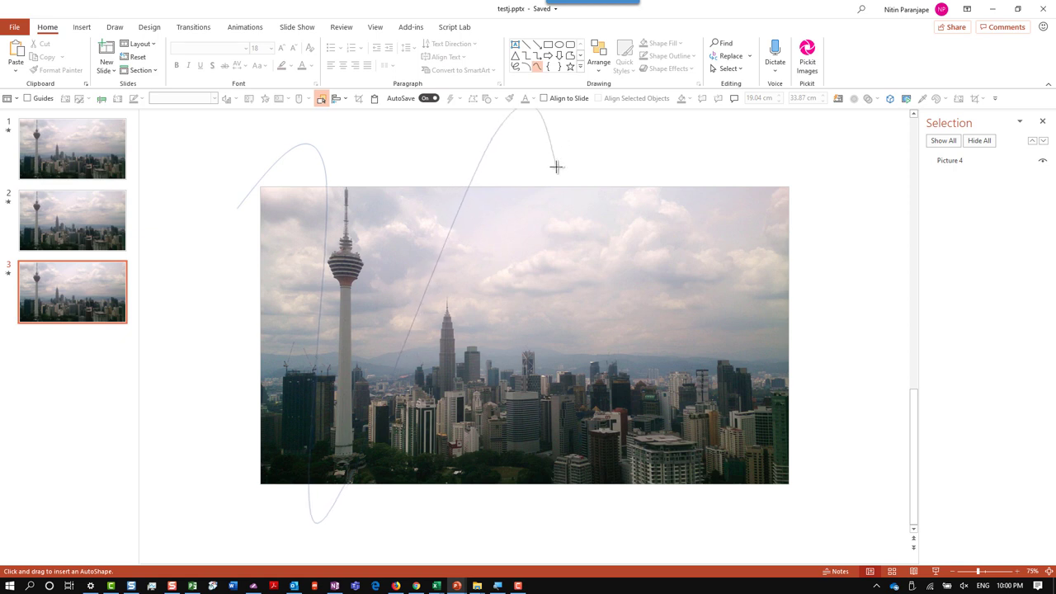
{"action": "left_click", "coordinate": [556, 167]}
{"action": "left_click", "coordinate": [460, 538]}
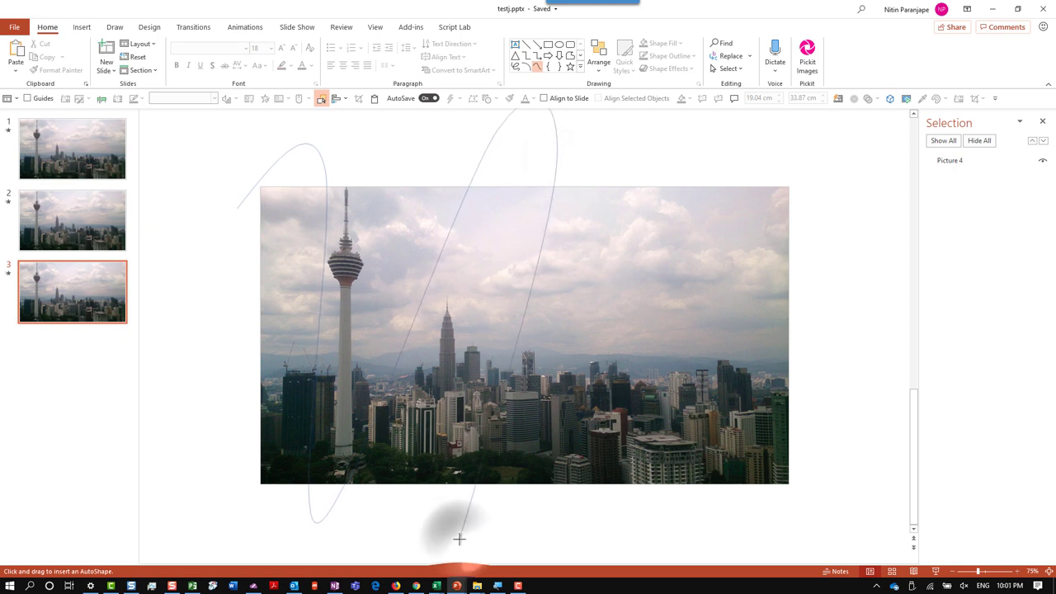
{"action": "left_click", "coordinate": [564, 538]}
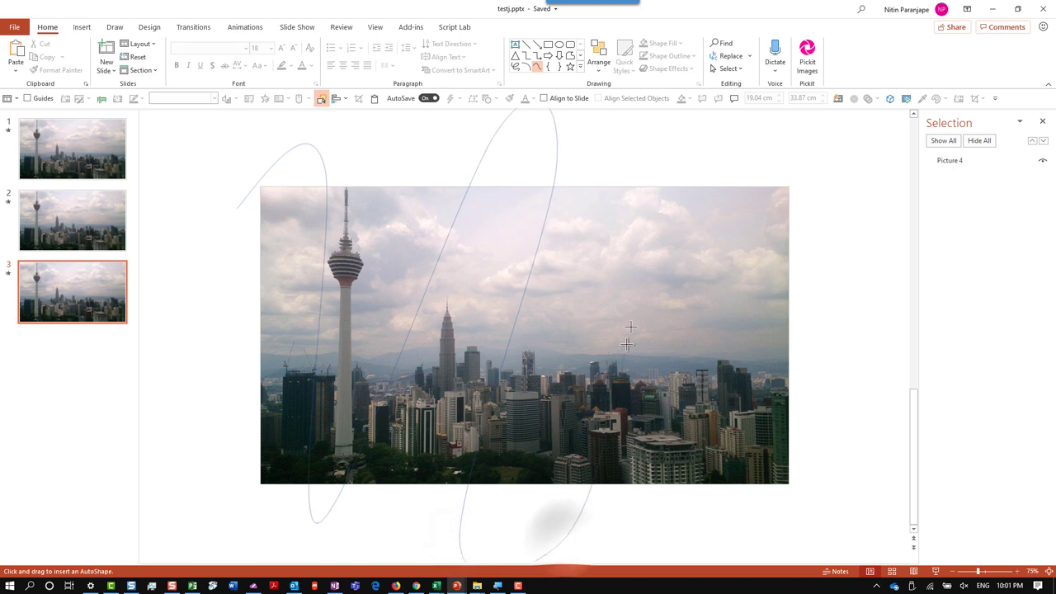
{"action": "left_click", "coordinate": [690, 146]}
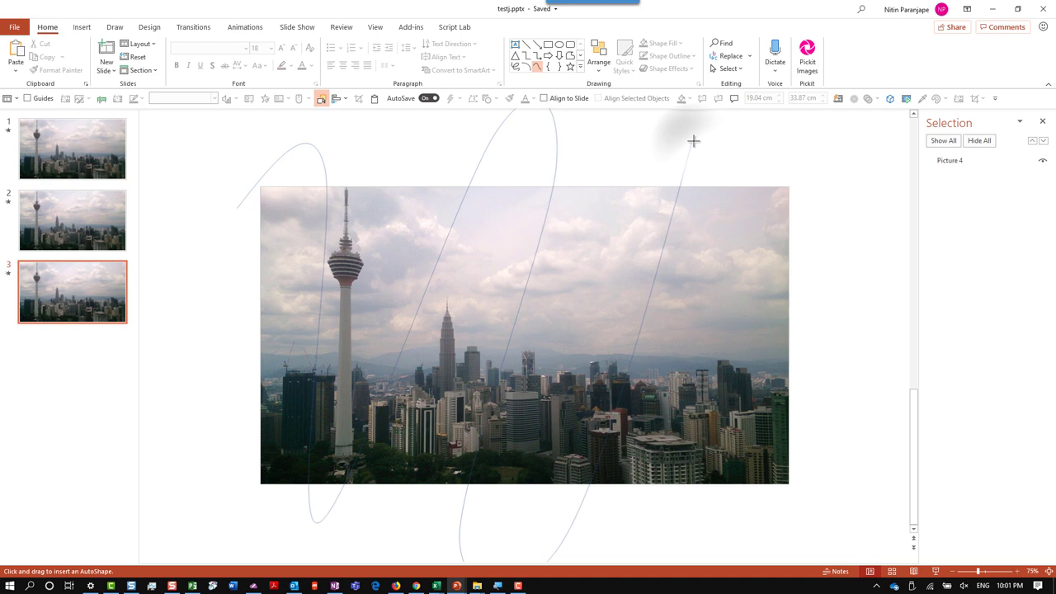
{"action": "left_click", "coordinate": [758, 152]}
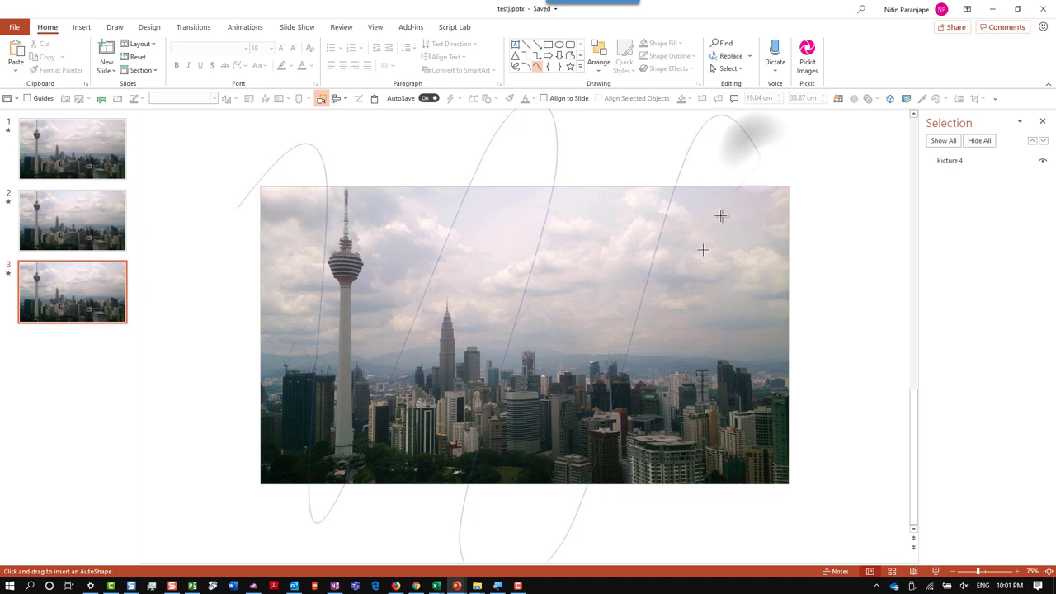
{"action": "left_click", "coordinate": [636, 545]}
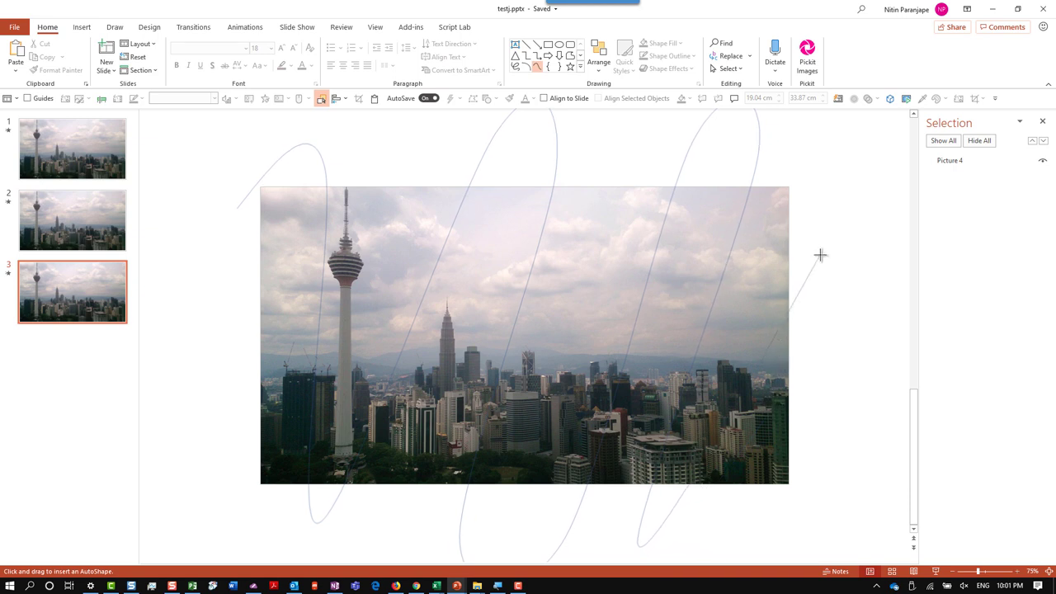
Continue the curve back and forth across the picture in wide horizontal loops past both sides and finish it, about 31 cm high and 53 cm wide.
{"action": "left_click", "coordinate": [820, 254]}
{"action": "left_click", "coordinate": [823, 206]}
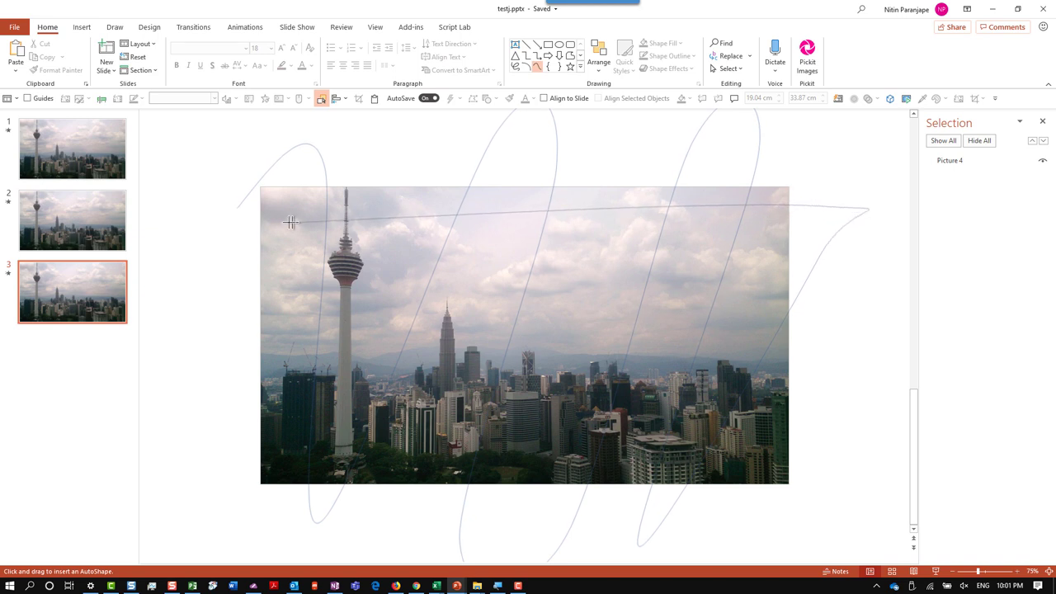
{"action": "left_click", "coordinate": [212, 204]}
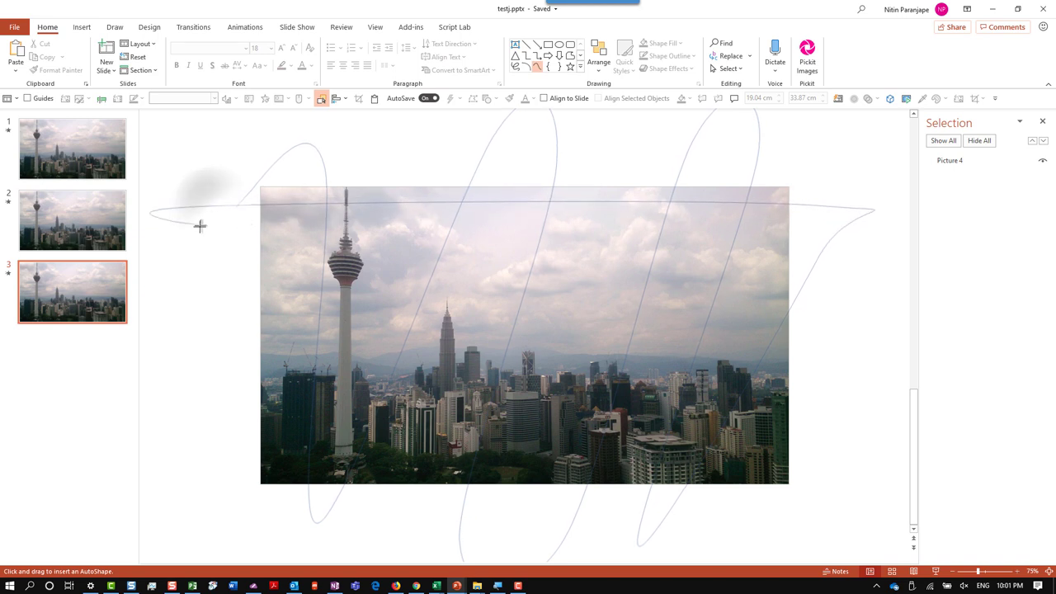
{"action": "left_click", "coordinate": [238, 238]}
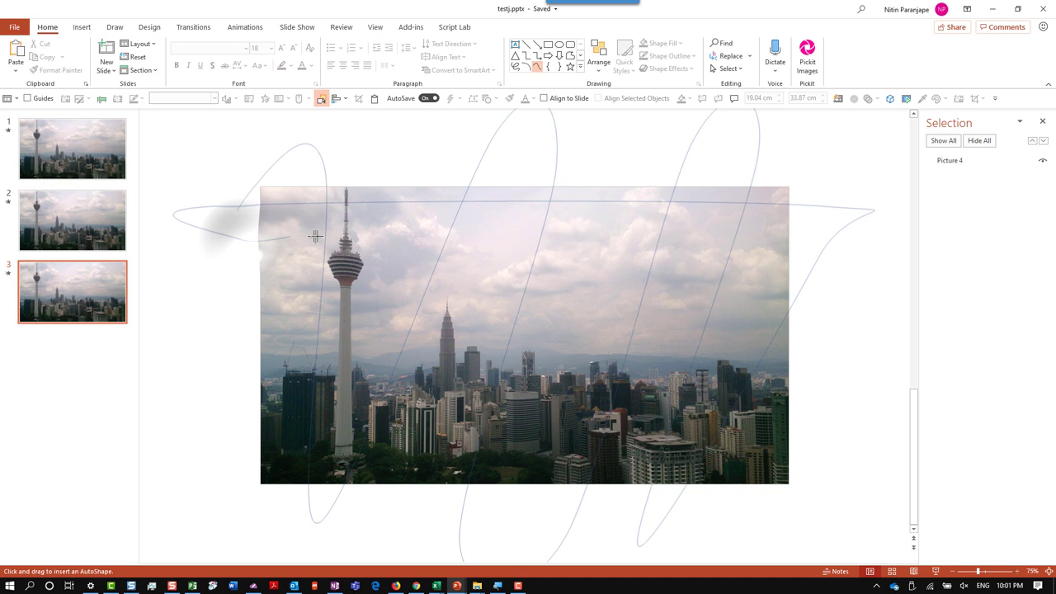
{"action": "left_click", "coordinate": [847, 269]}
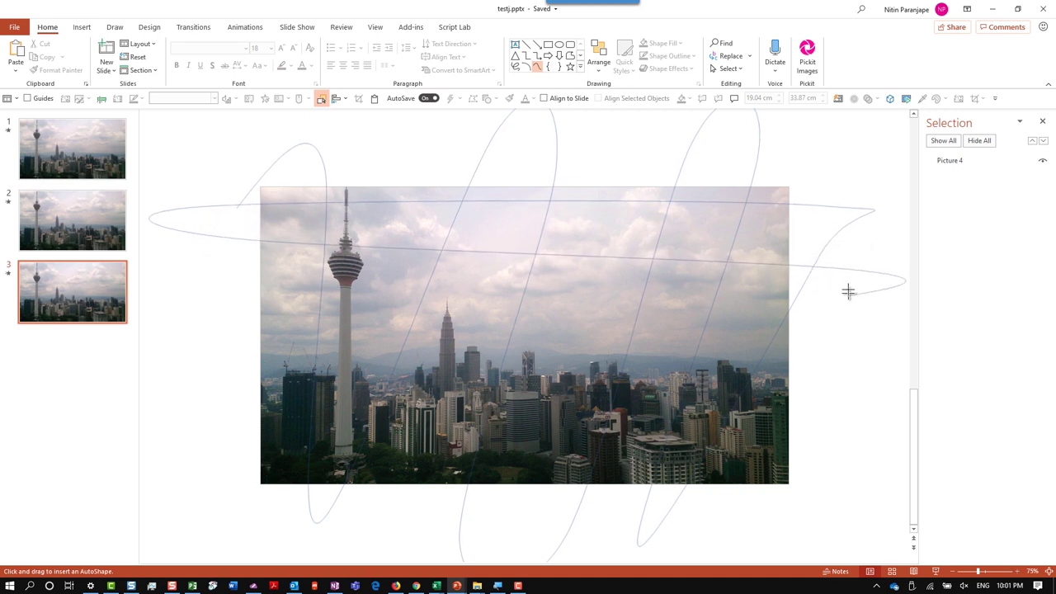
{"action": "left_click", "coordinate": [840, 274]}
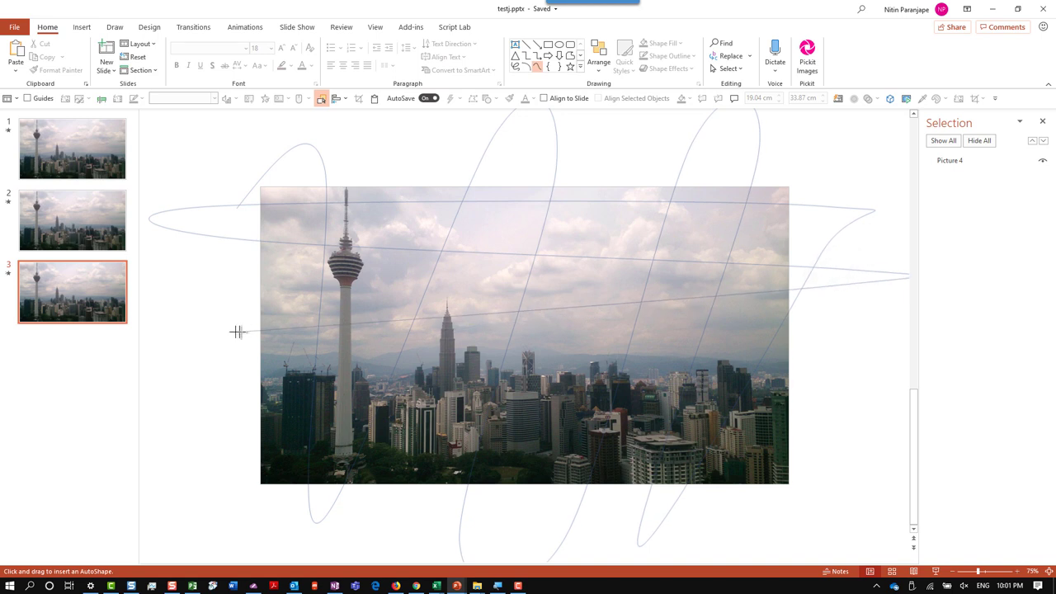
{"action": "left_click", "coordinate": [229, 332]}
{"action": "left_click", "coordinate": [198, 366]}
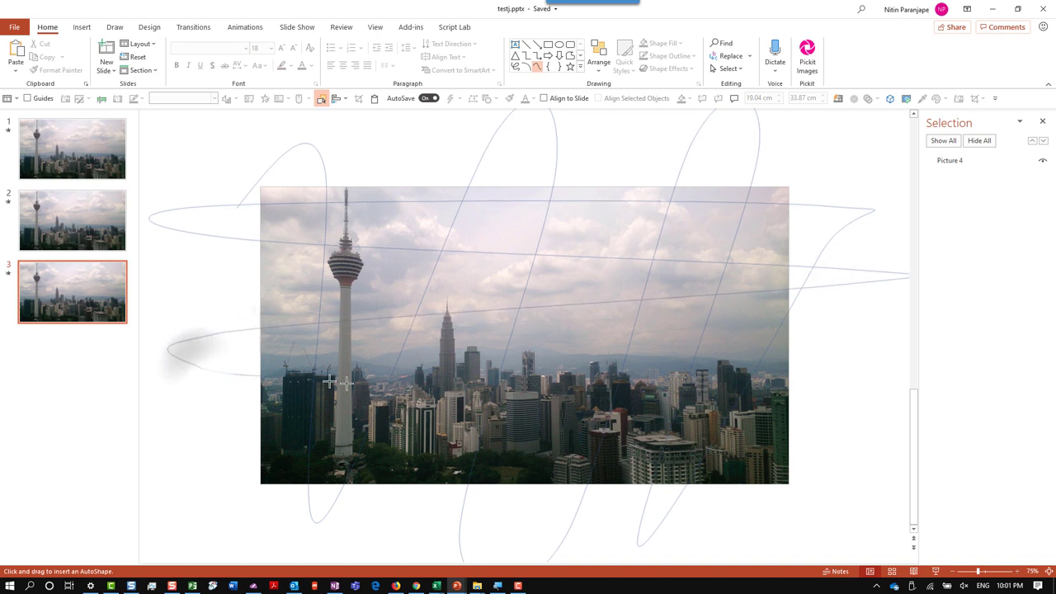
{"action": "left_click", "coordinate": [864, 403]}
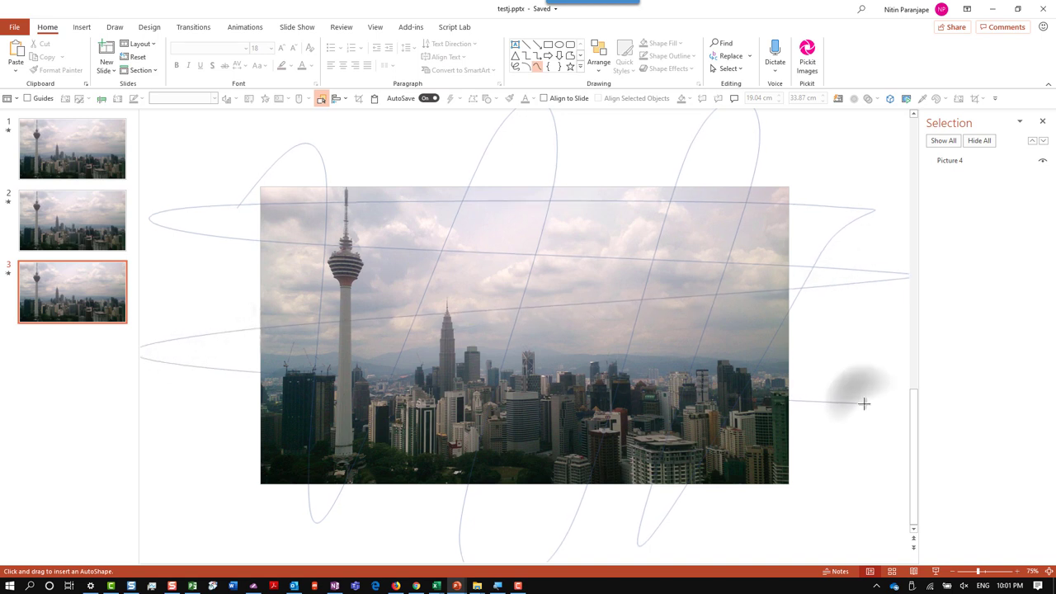
{"action": "left_click", "coordinate": [870, 452]}
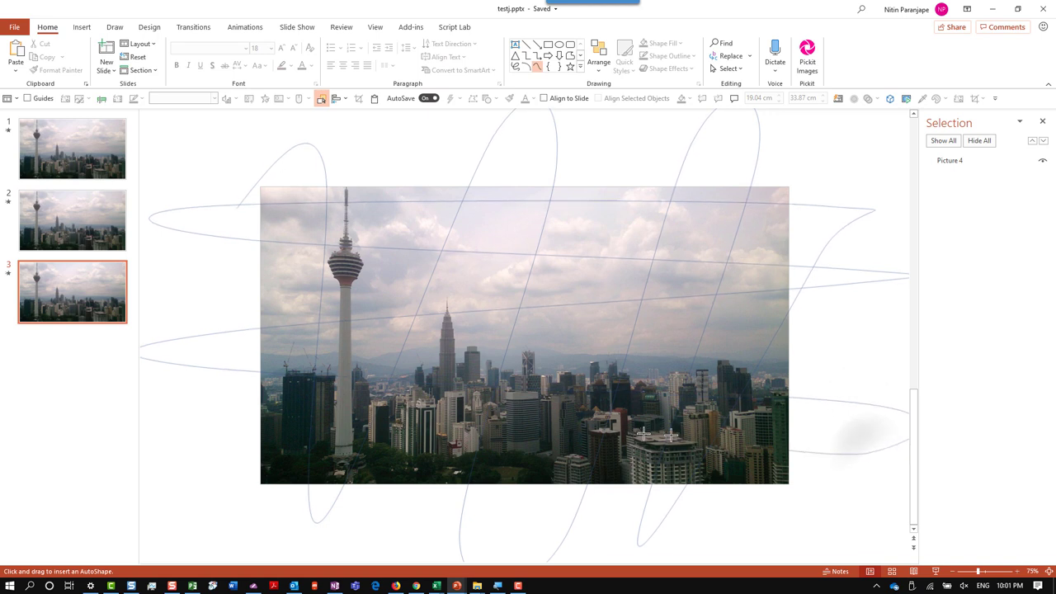
{"action": "left_click", "coordinate": [189, 408]}
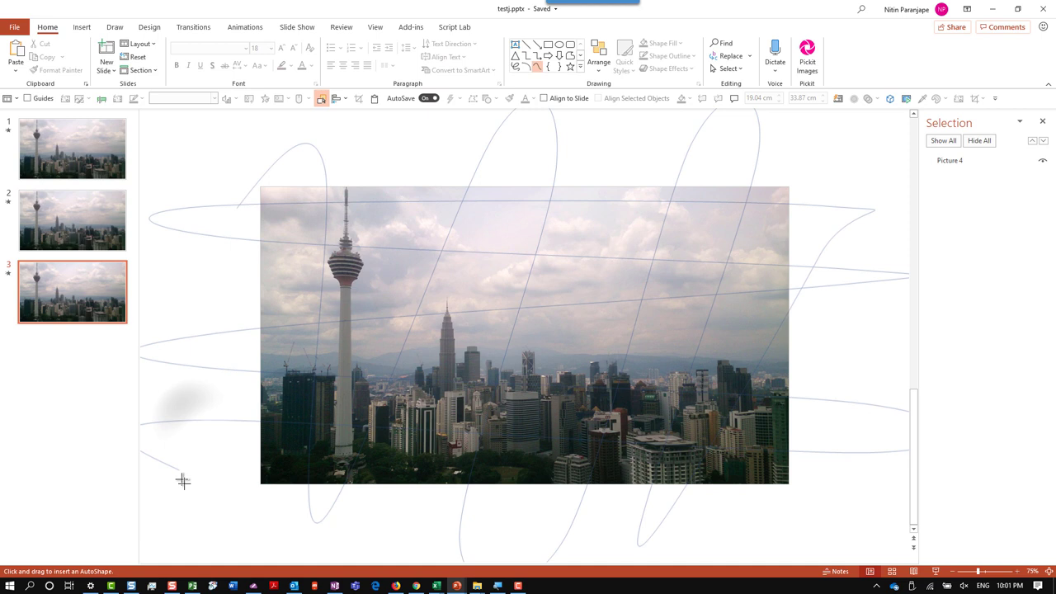
{"action": "left_click", "coordinate": [215, 476]}
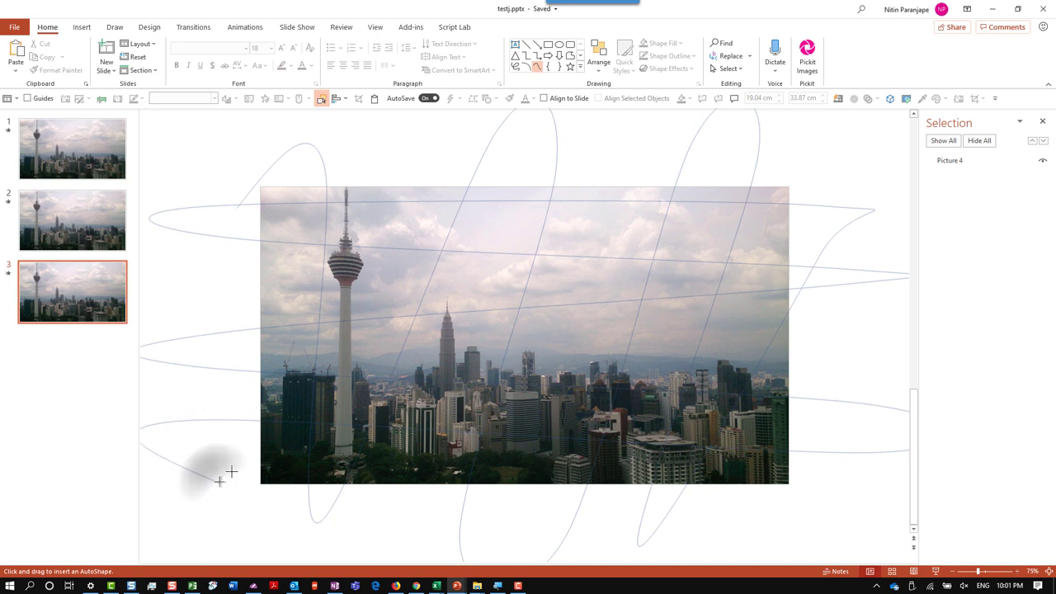
{"action": "double_click", "coordinate": [843, 470]}
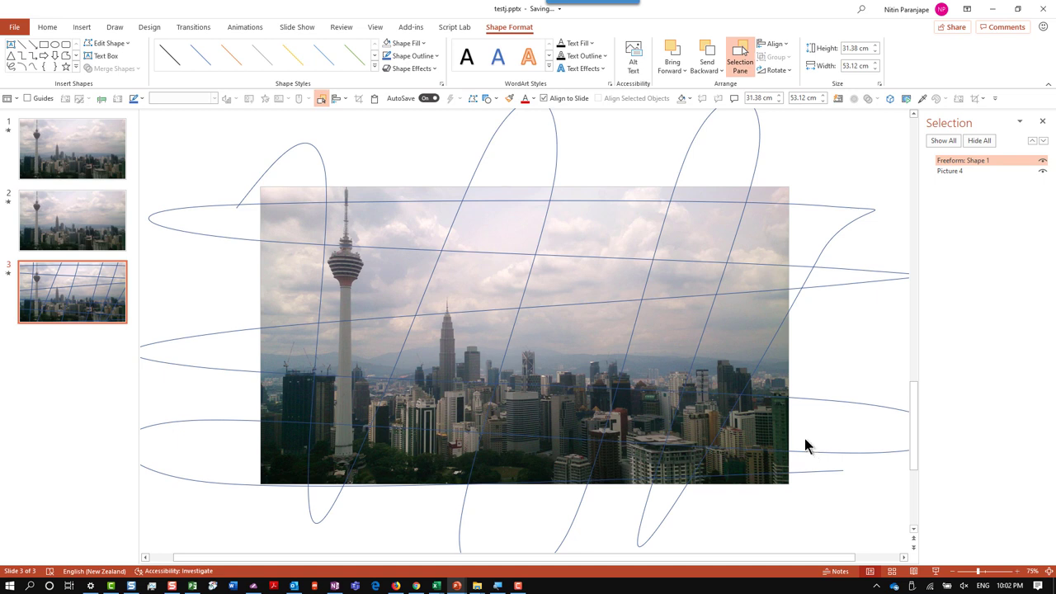
Select the picture first and the curve second, and merge them with Fragment to cut the picture into pieces.
{"action": "left_click", "coordinate": [826, 344]}
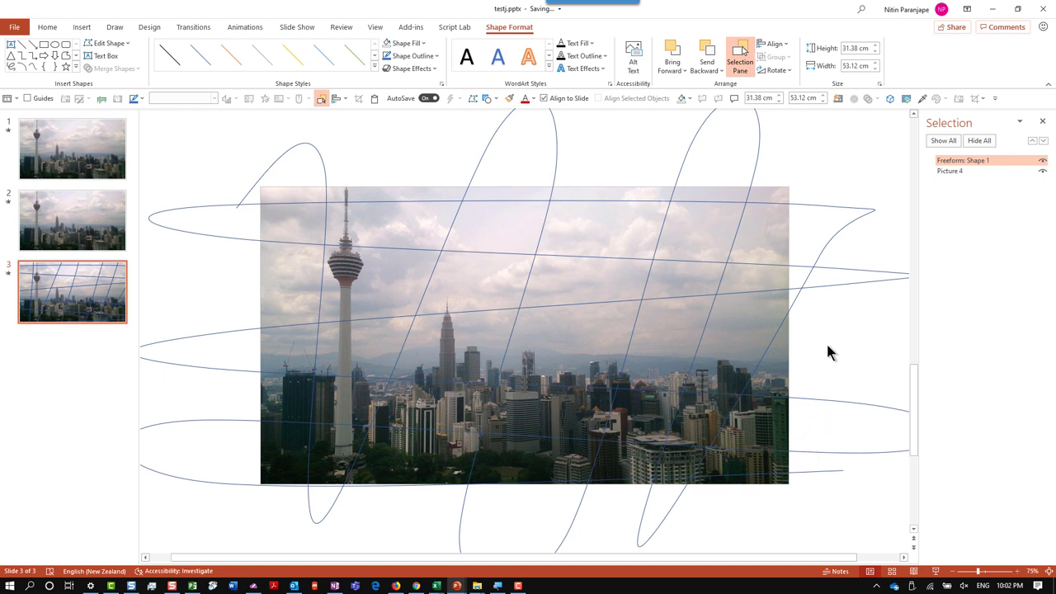
{"action": "left_click", "coordinate": [788, 365]}
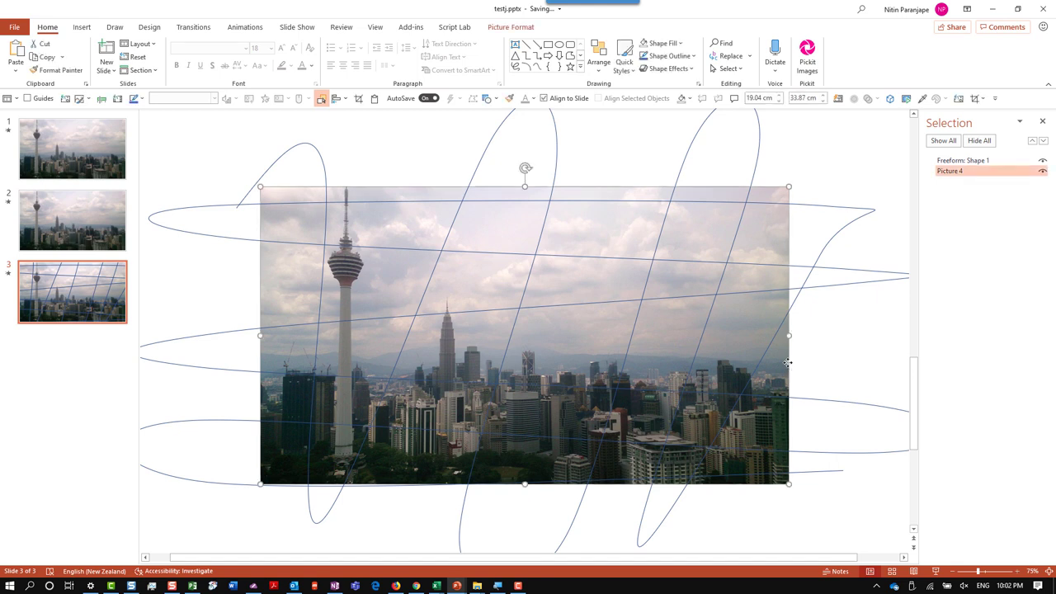
{"action": "left_click", "coordinate": [821, 403], "text": "shift"}
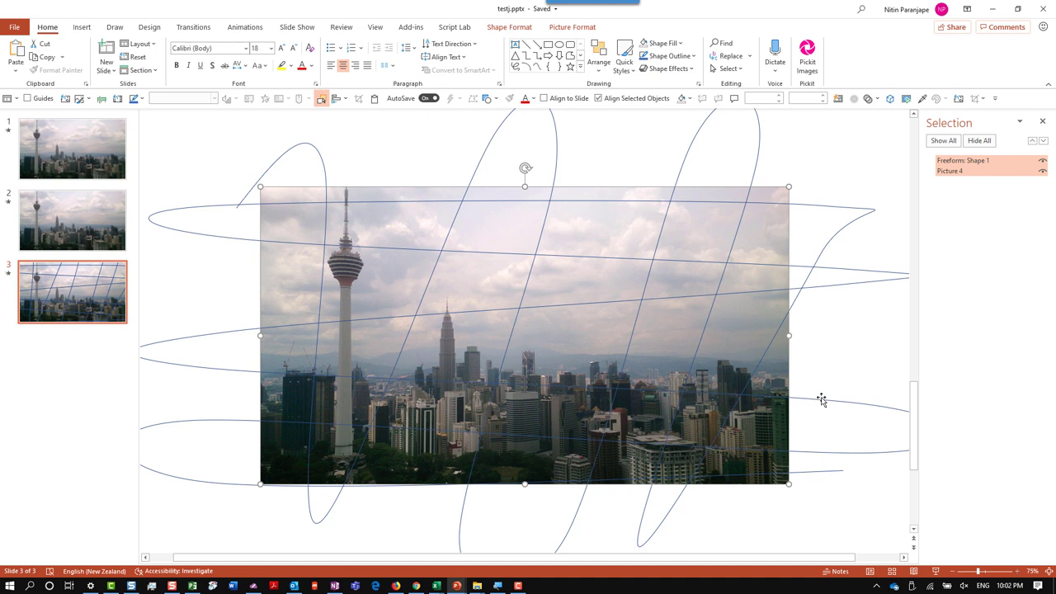
{"action": "left_click", "coordinate": [822, 403], "text": "shift"}
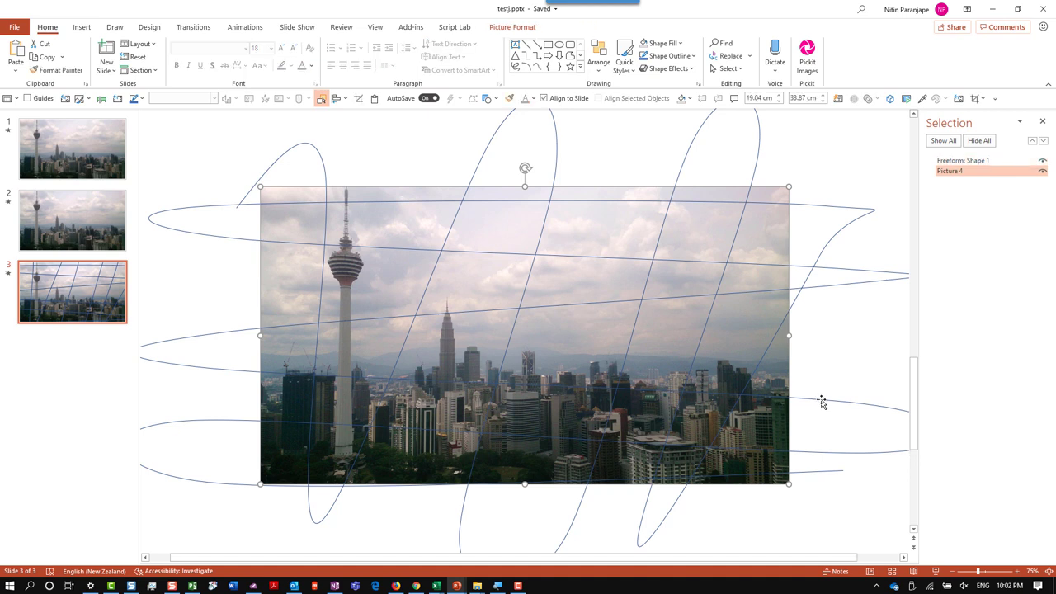
{"action": "left_click", "coordinate": [821, 402], "text": "shift"}
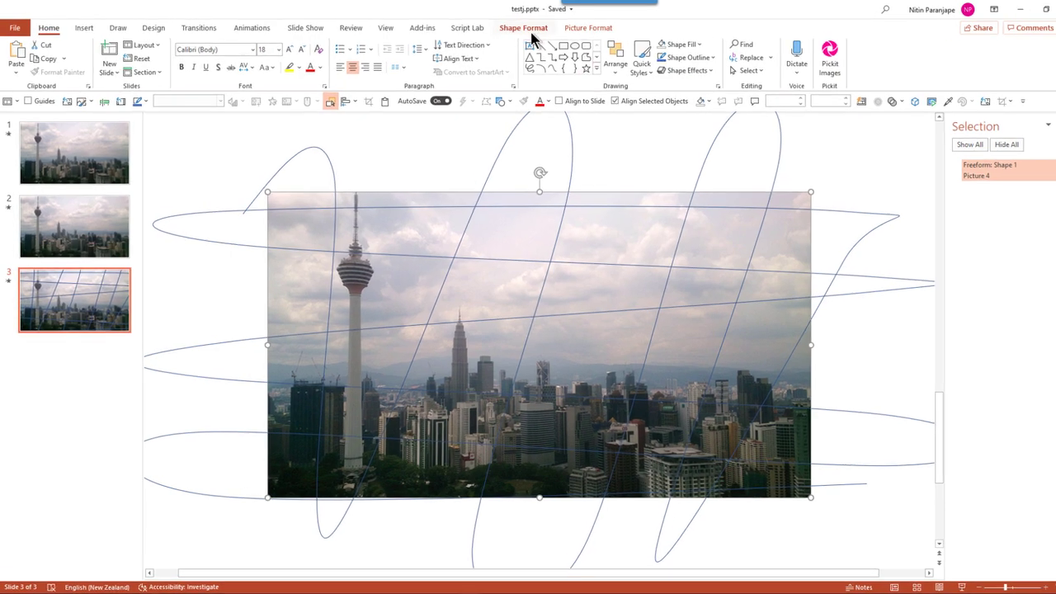
{"action": "left_click", "coordinate": [532, 33]}
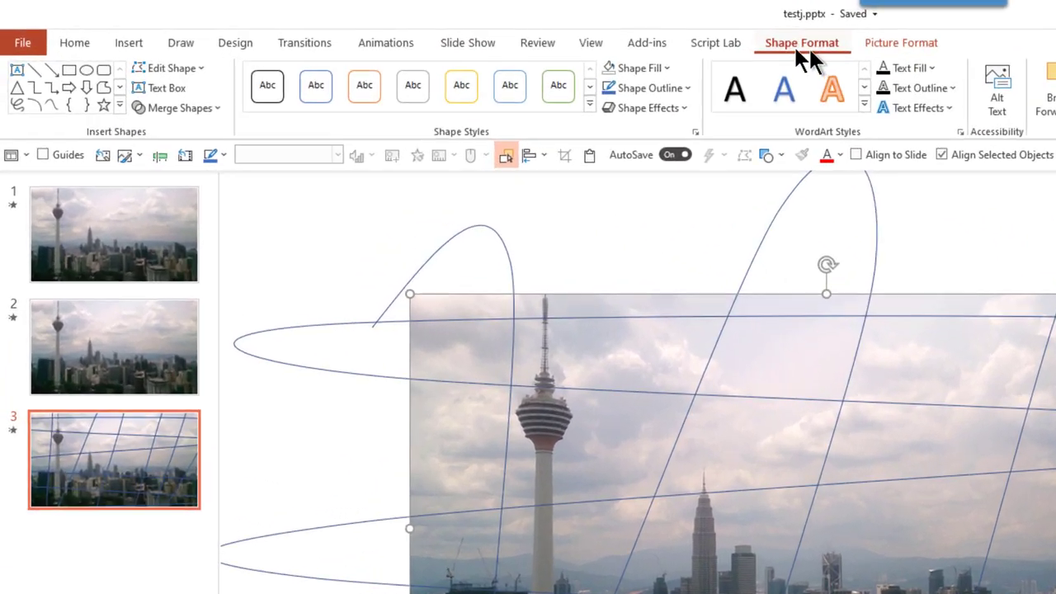
{"action": "left_click", "coordinate": [141, 70]}
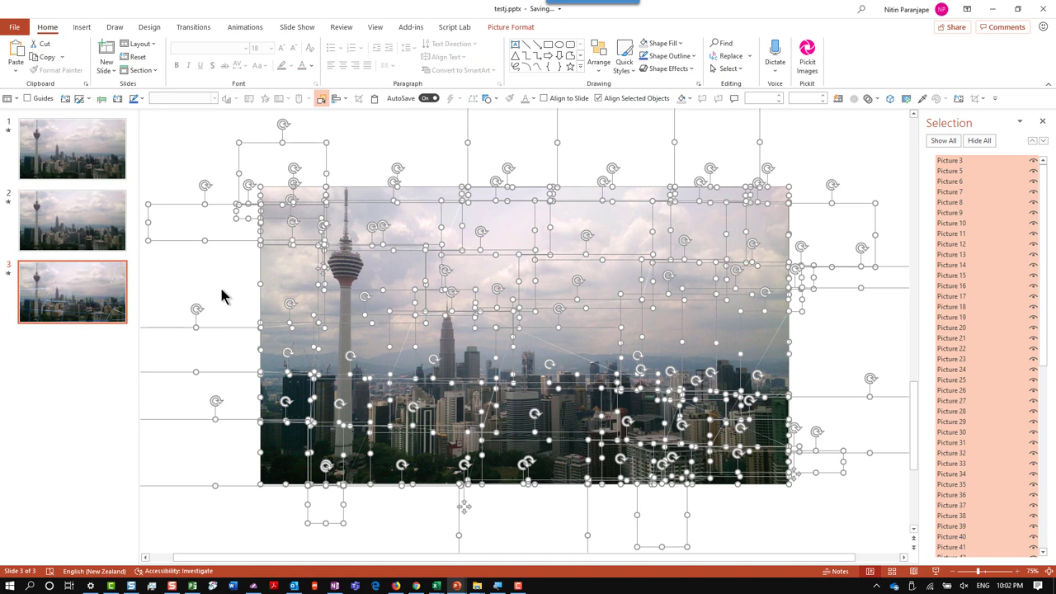
Try pulling the sky fragment beside the tower out of the picture, and undo the move.
{"action": "left_click", "coordinate": [221, 297]}
{"action": "left_click", "coordinate": [282, 301]}
{"action": "left_click_drag", "start_coordinate": [282, 302], "coordinate": [241, 317]}
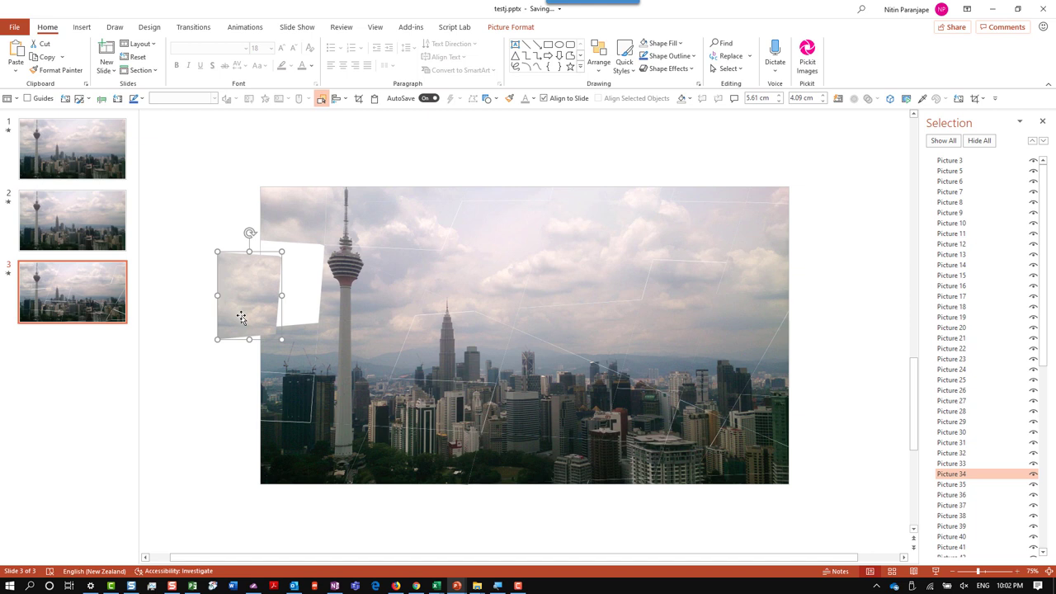
{"action": "key", "text": "ctrl+z"}
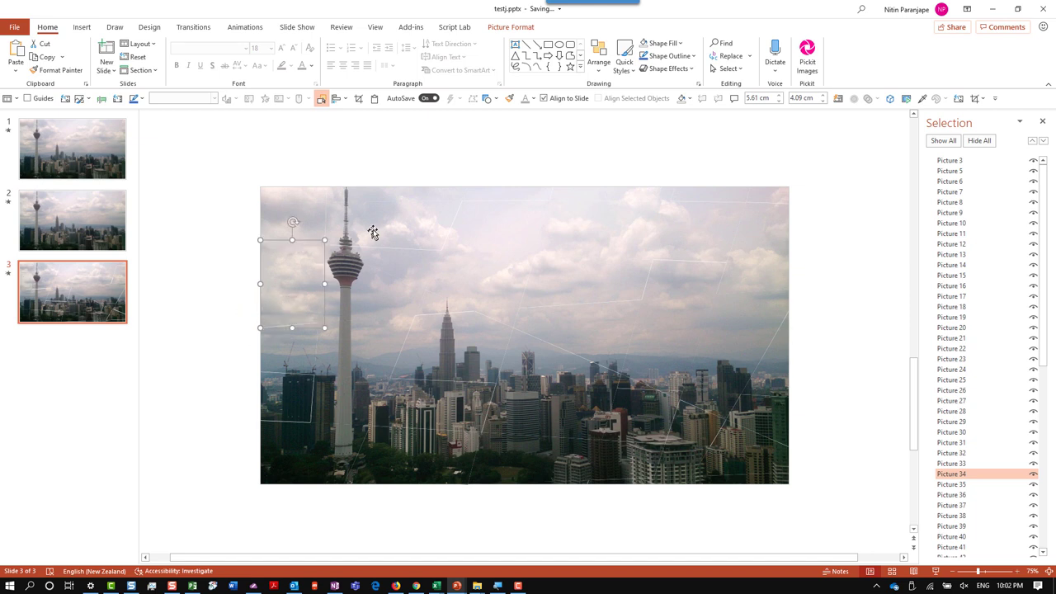
Move the fragment containing the tower's spire up and to the right, partly above the picture.
{"action": "left_click_drag", "start_coordinate": [372, 233], "coordinate": [411, 179]}
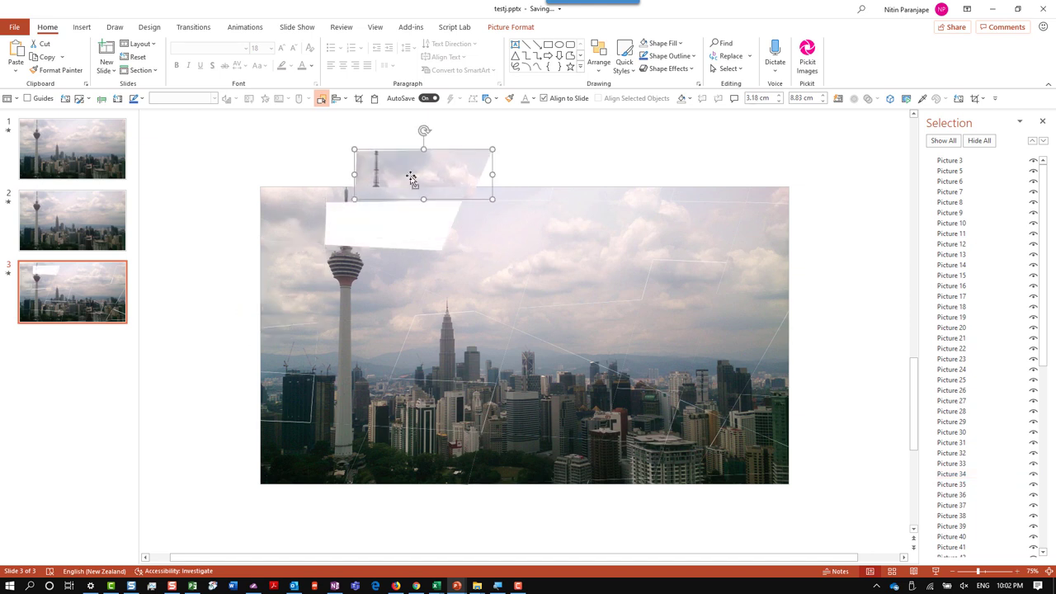
Undo the move of the fragment with the tower's spire, and select the empty leftover pieces outside the picture's left edge.
{"action": "key", "text": "ctrl+z"}
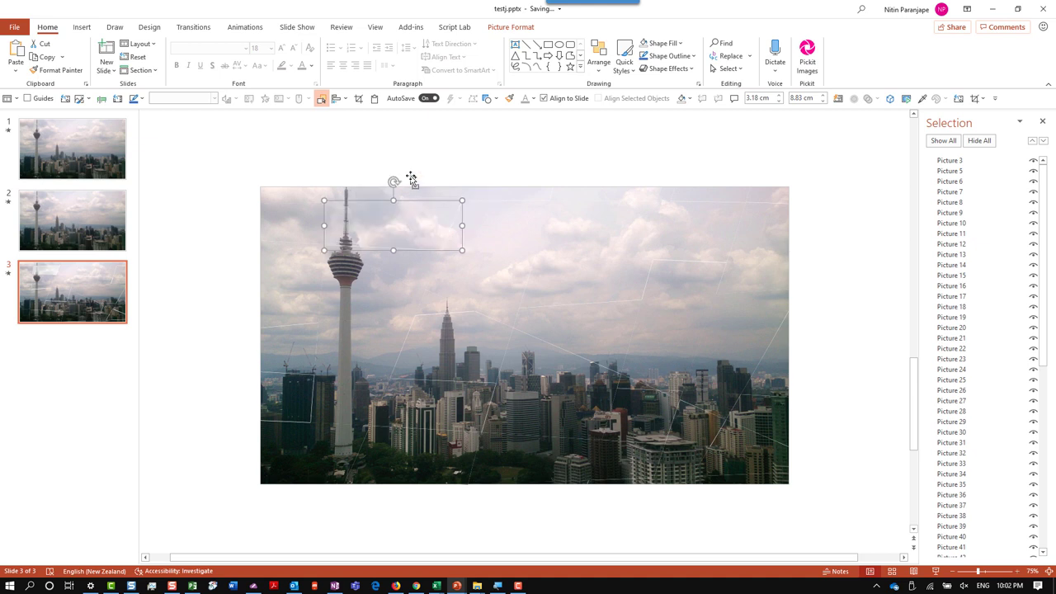
{"action": "left_click", "coordinate": [228, 357]}
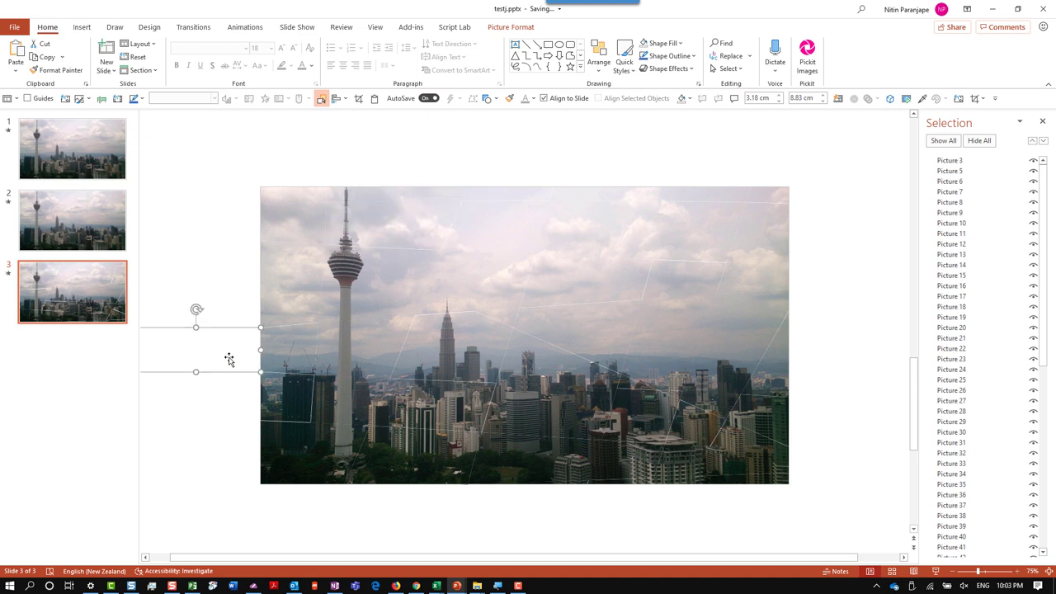
{"action": "left_click", "coordinate": [224, 420]}
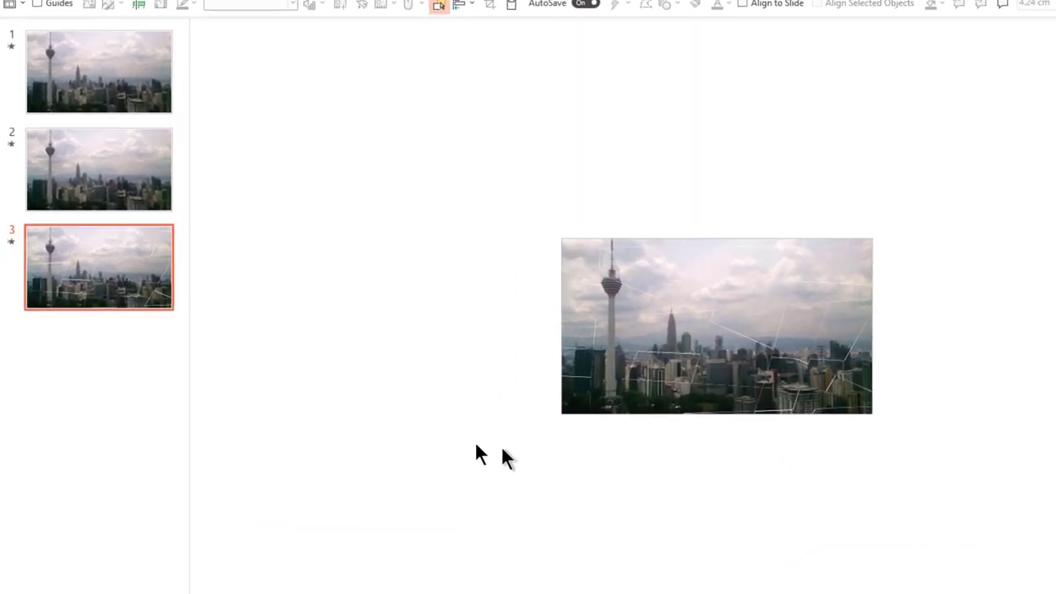
Duplicate slide 3, which holds the fragmented picture.
{"action": "right_click", "coordinate": [134, 286]}
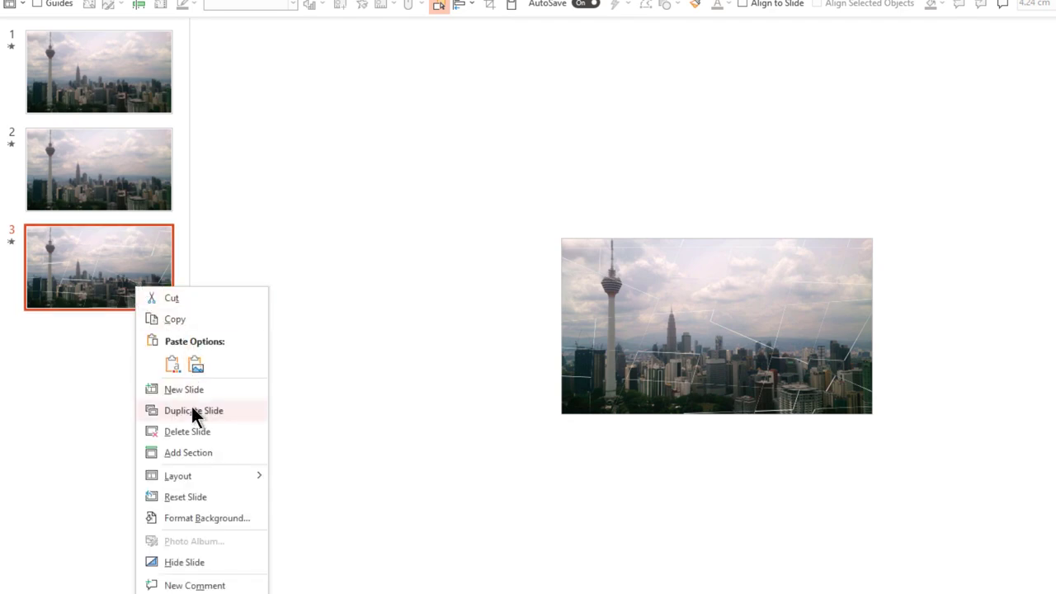
{"action": "left_click", "coordinate": [191, 409]}
On slide 3, run the RandomizeShapes macro from Randomize Shapes.pptm, listing the macros of all open presentations, to scatter the fragments.
{"action": "left_click", "coordinate": [128, 259]}
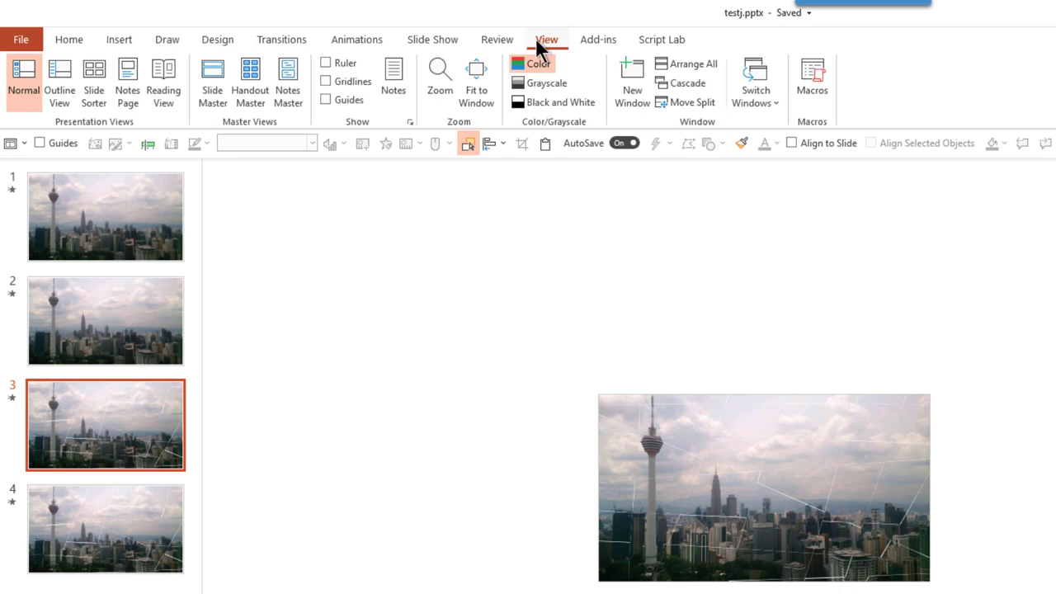
{"action": "left_click", "coordinate": [815, 83]}
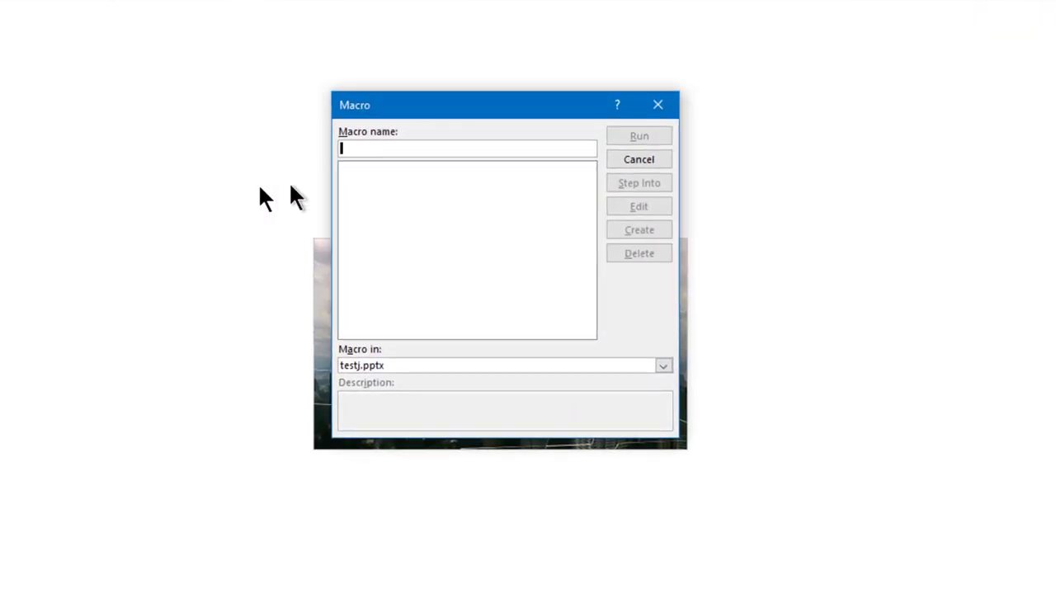
{"action": "left_click", "coordinate": [657, 507]}
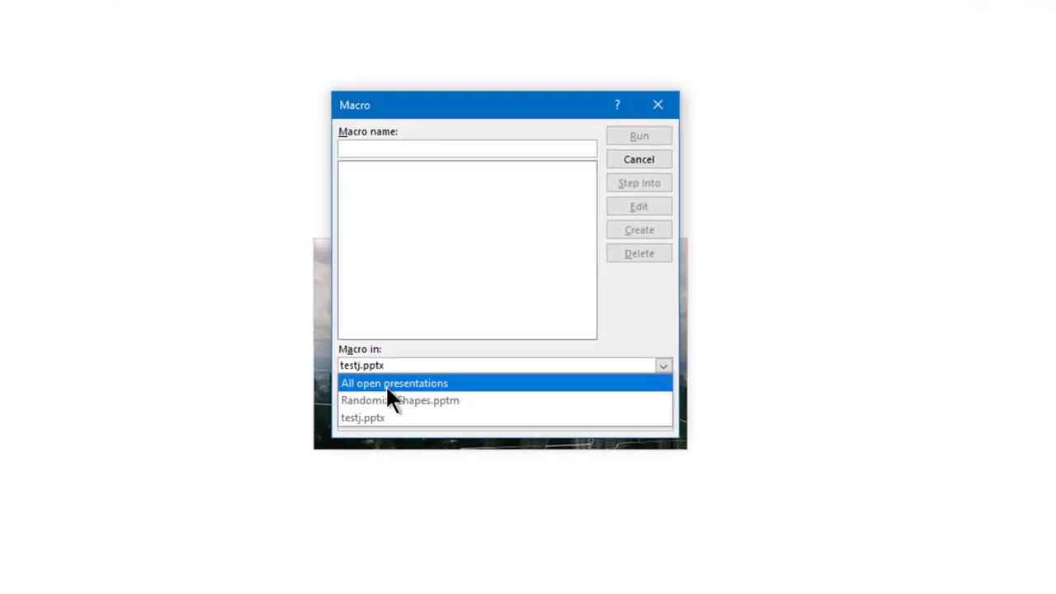
{"action": "left_click", "coordinate": [385, 384]}
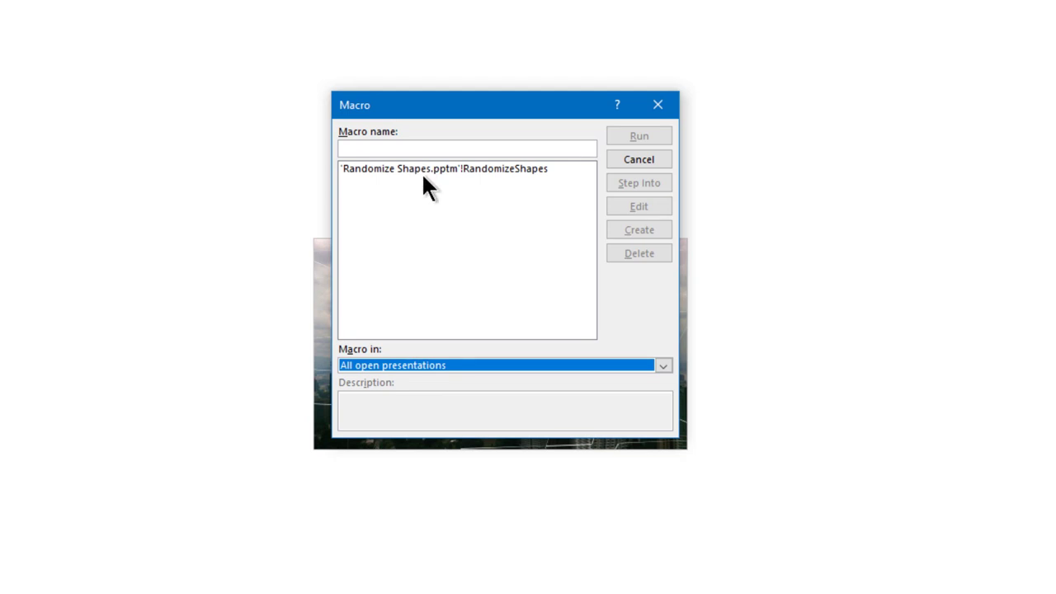
{"action": "left_click", "coordinate": [424, 169]}
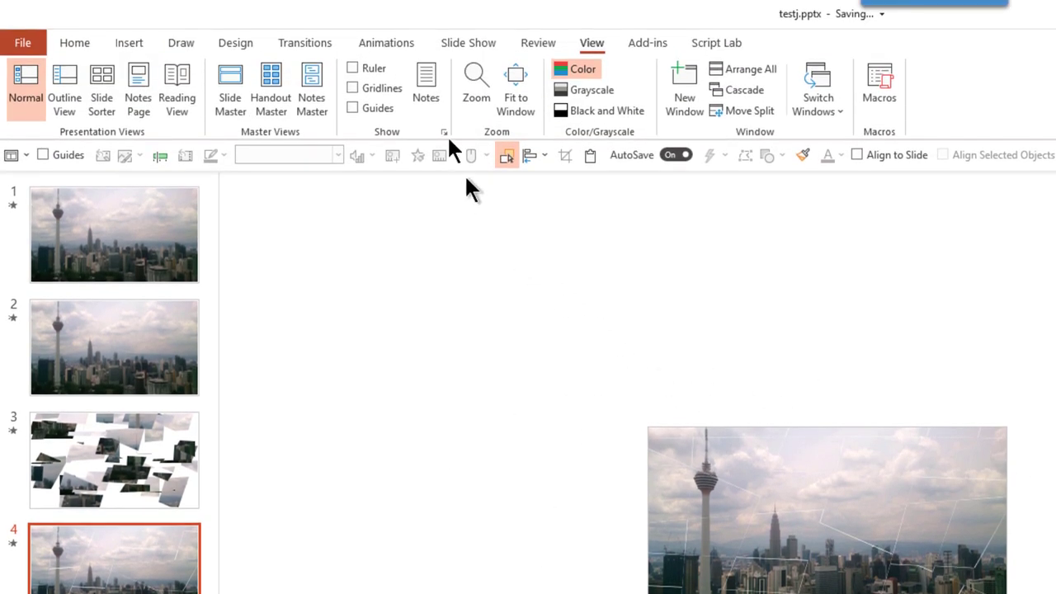
Set slide 4, with the fragments in their original places, to advance automatically after 1 second.
{"action": "left_click", "coordinate": [304, 42]}
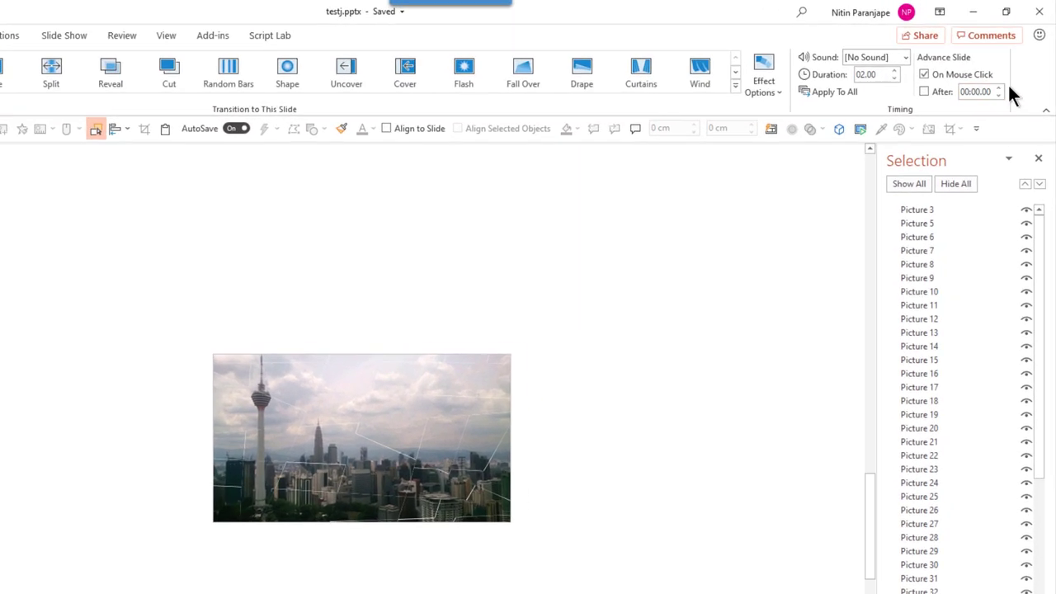
{"action": "left_click", "coordinate": [989, 105]}
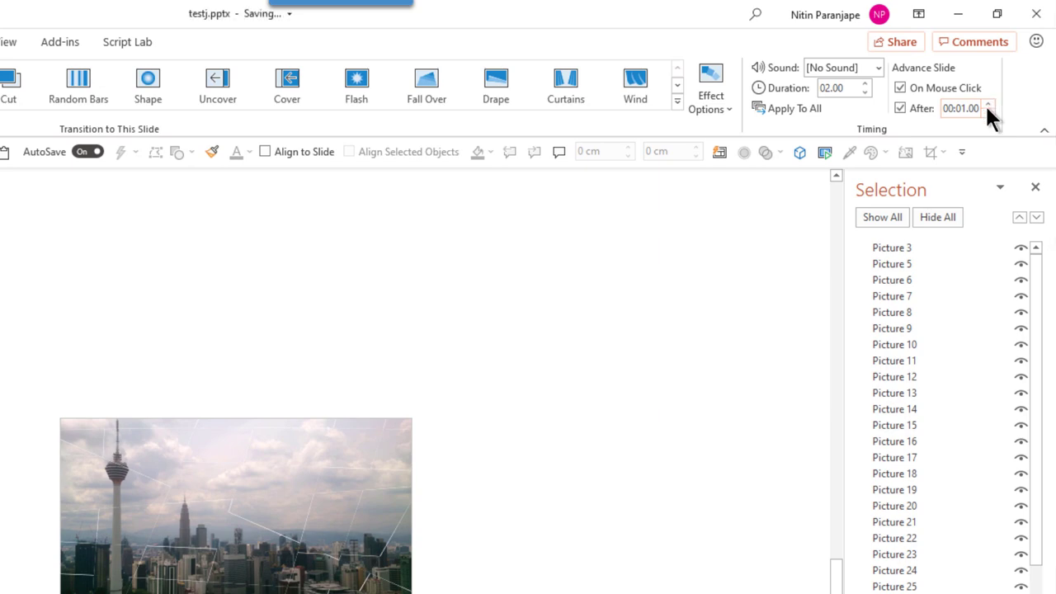
Review the transitions assigned to the scattered slide 3, the reassembled slide 4 and the intact slide 5.
{"action": "left_click", "coordinate": [74, 293]}
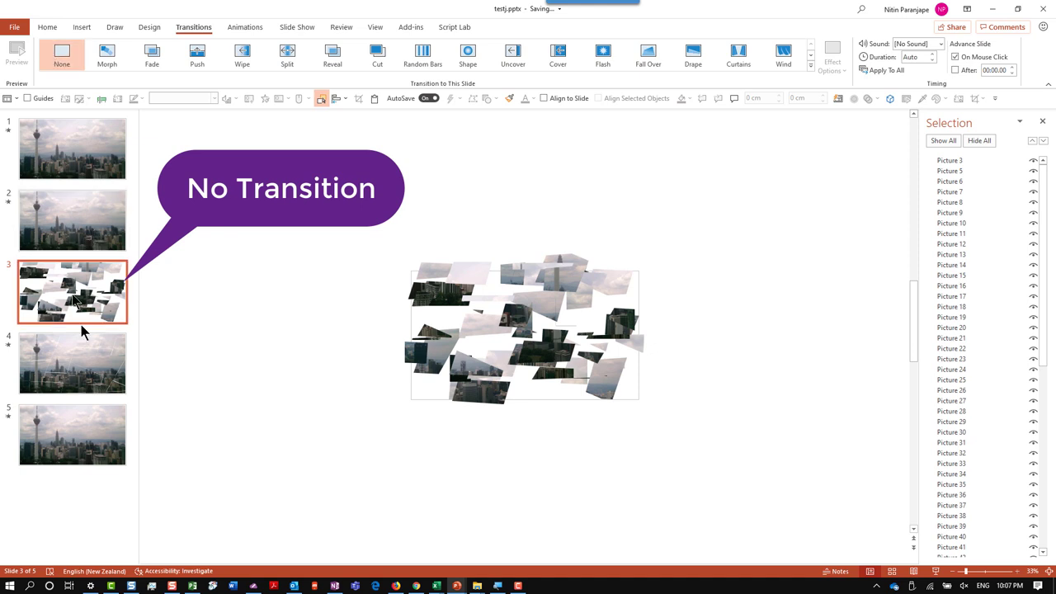
{"action": "left_click", "coordinate": [89, 367]}
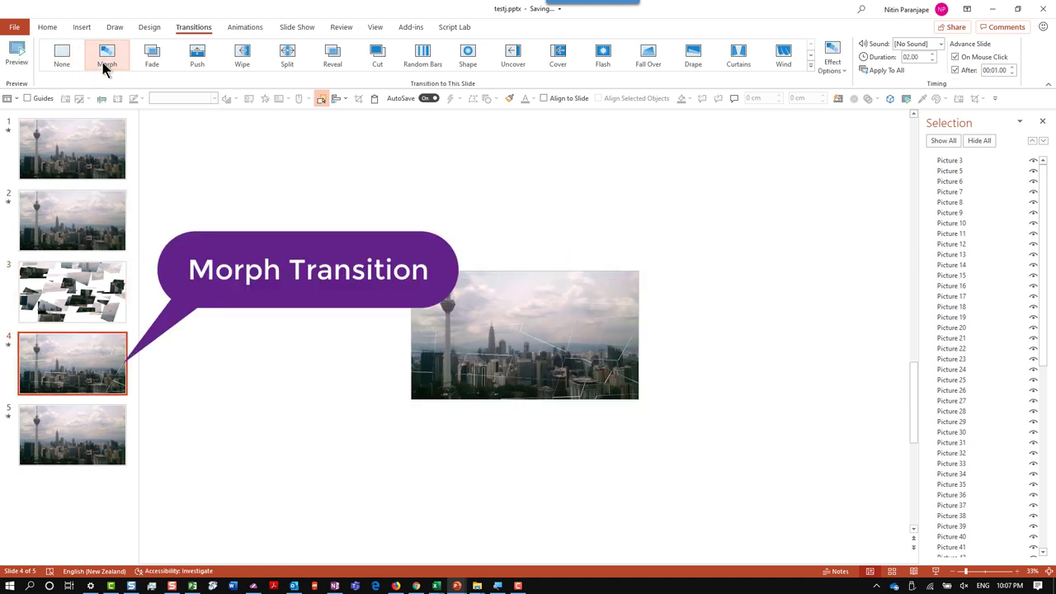
{"action": "left_click", "coordinate": [73, 416]}
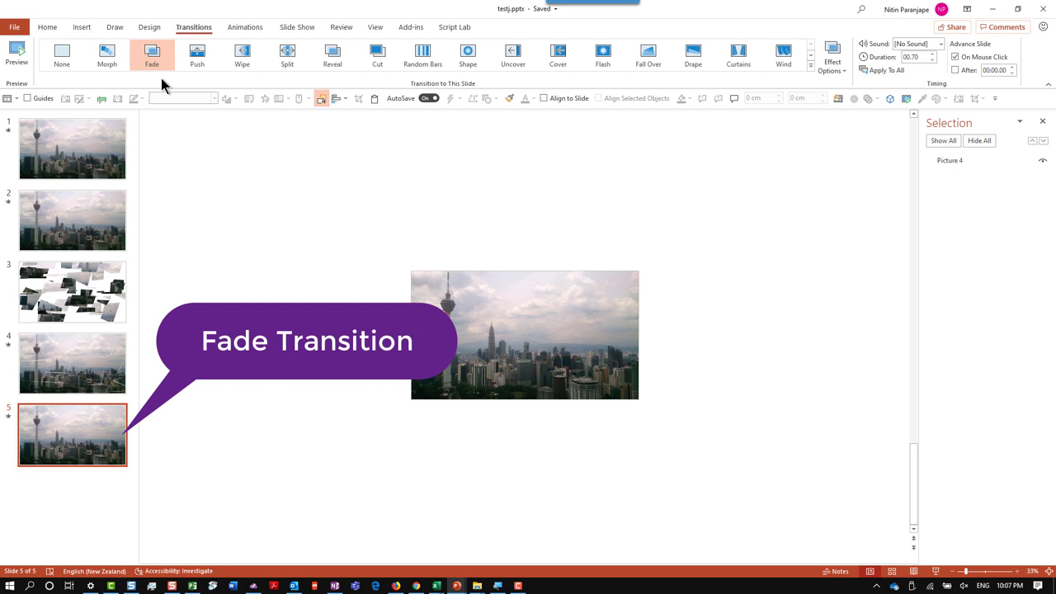
Start the slide show from slide 3 with the scattered fragments.
{"action": "key", "text": "Up"}
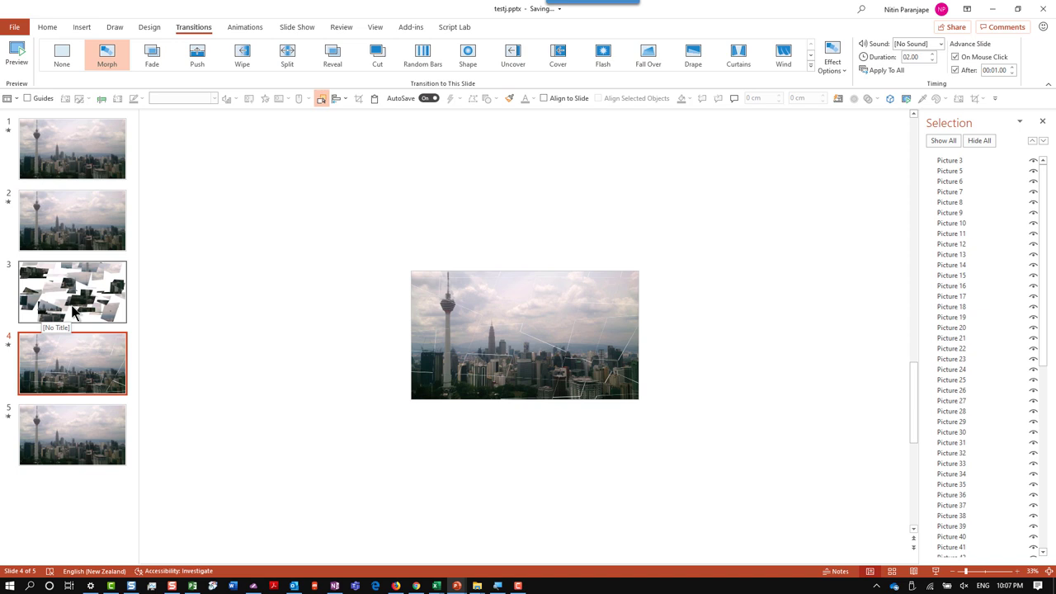
{"action": "left_click", "coordinate": [73, 312]}
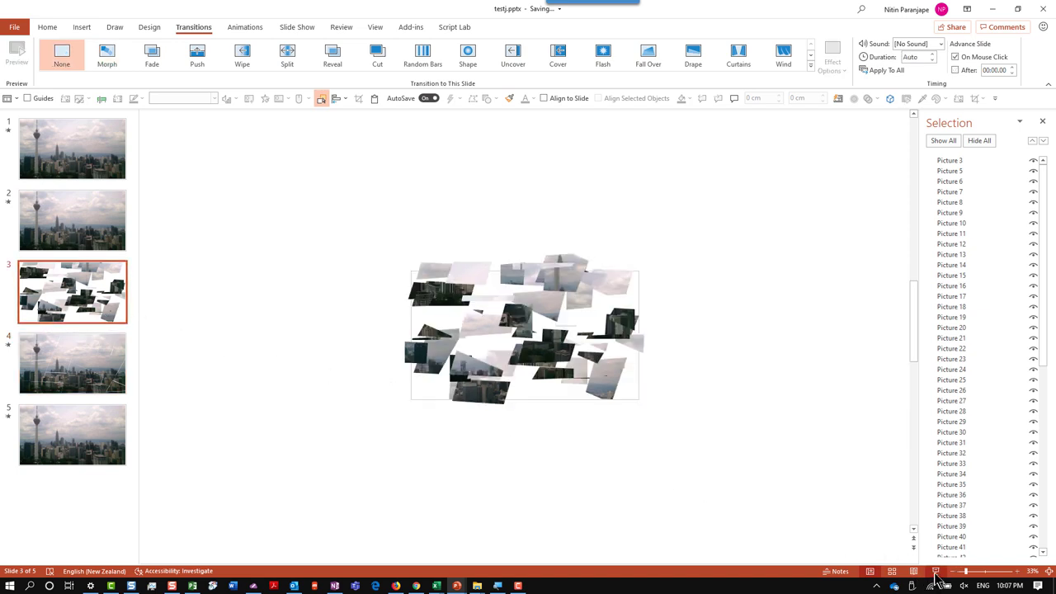
{"action": "key", "text": "shift+F5"}
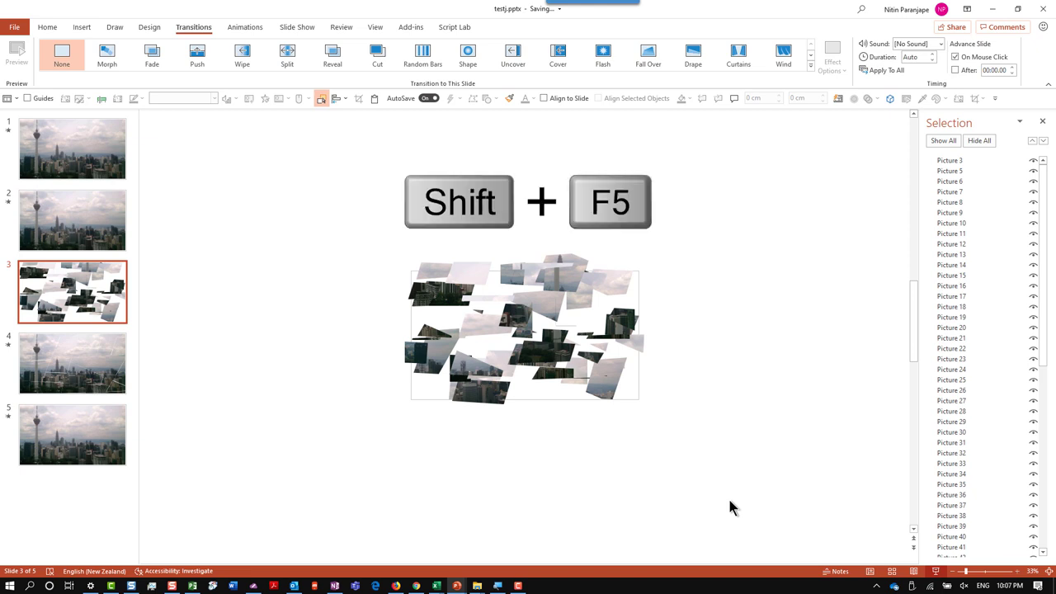